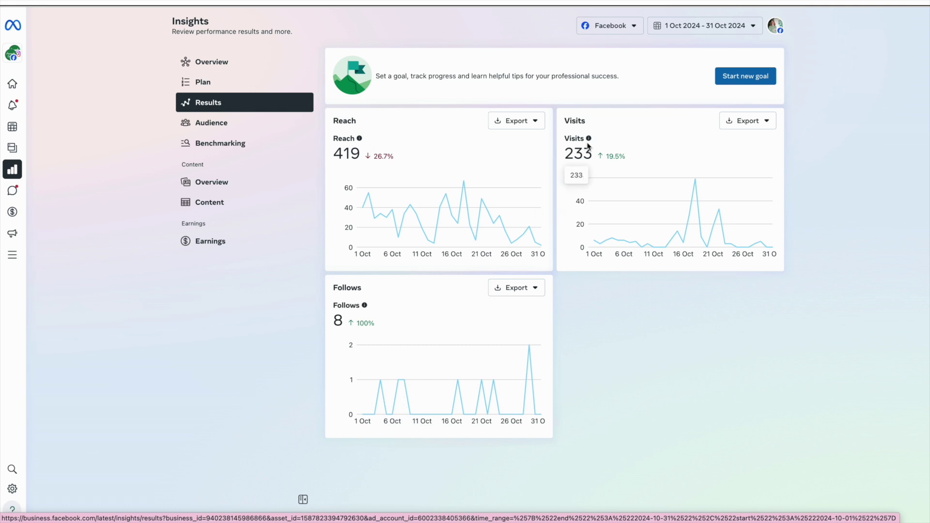
Open the content overview for October 2024 and review the top content by reach and the top content formats
mouse_move(588, 140)
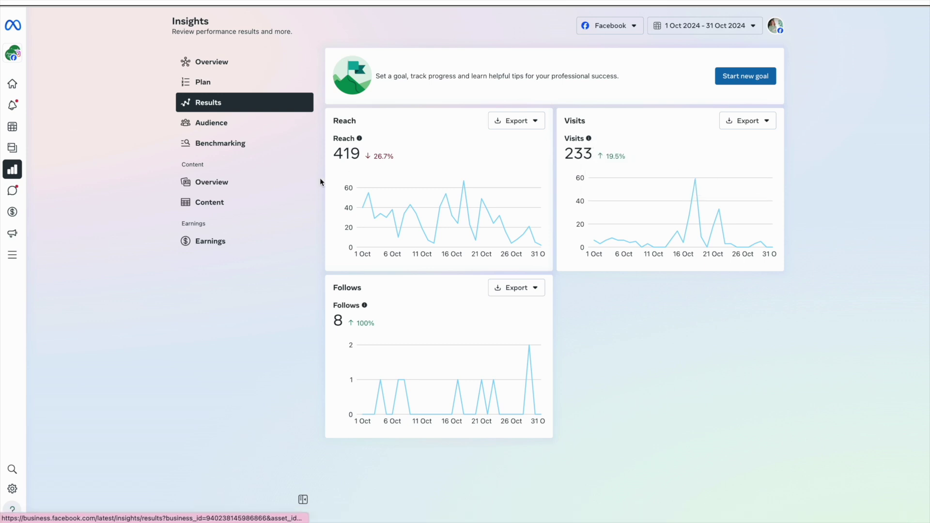
click(210, 186)
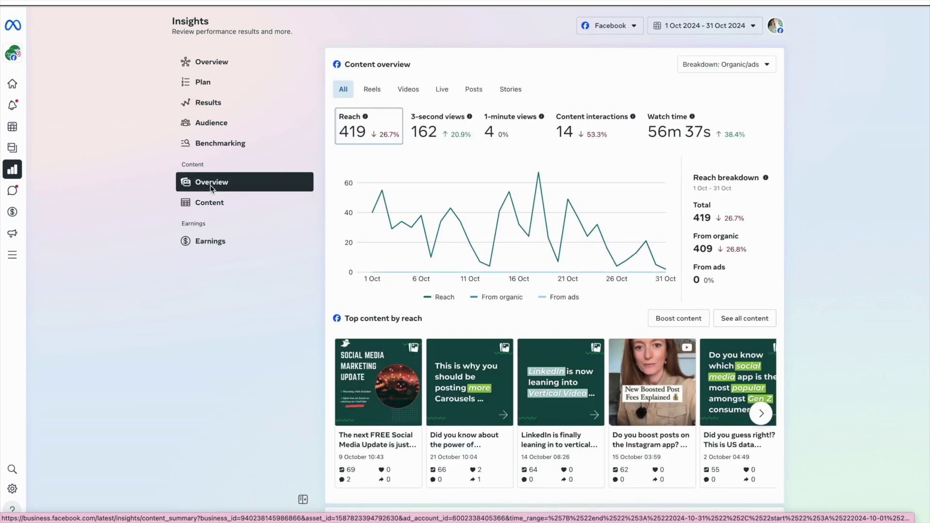
scroll(345, 270, down, 3)
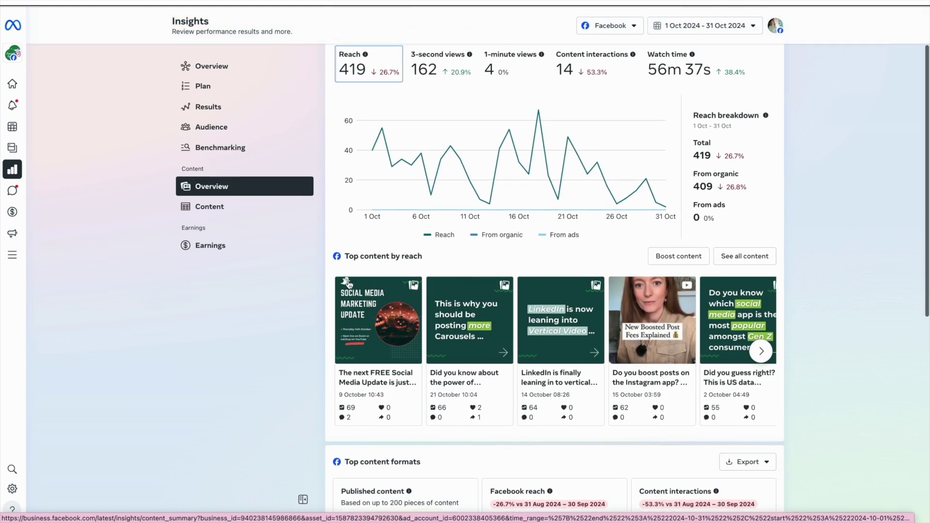
scroll(381, 357, down, 2)
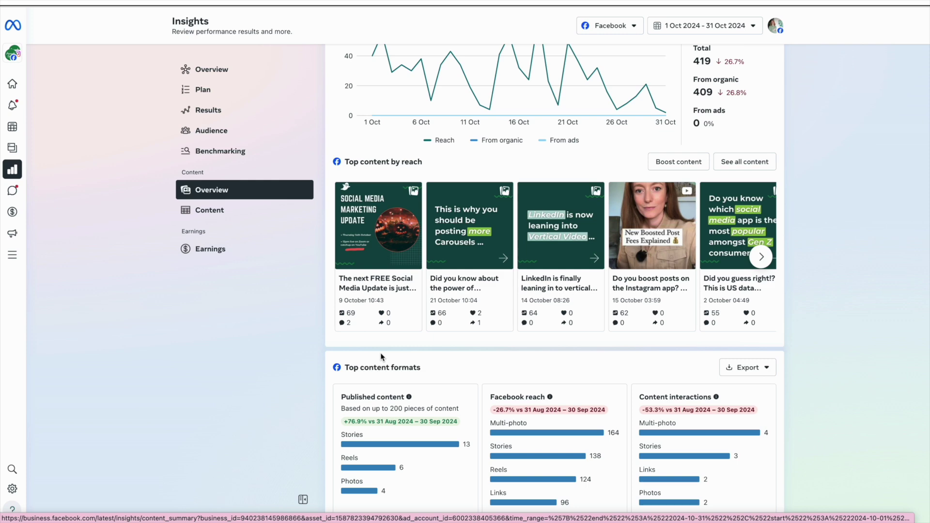
Show the table of all content and limit it to posts, leaving the media type unrestricted
click(227, 210)
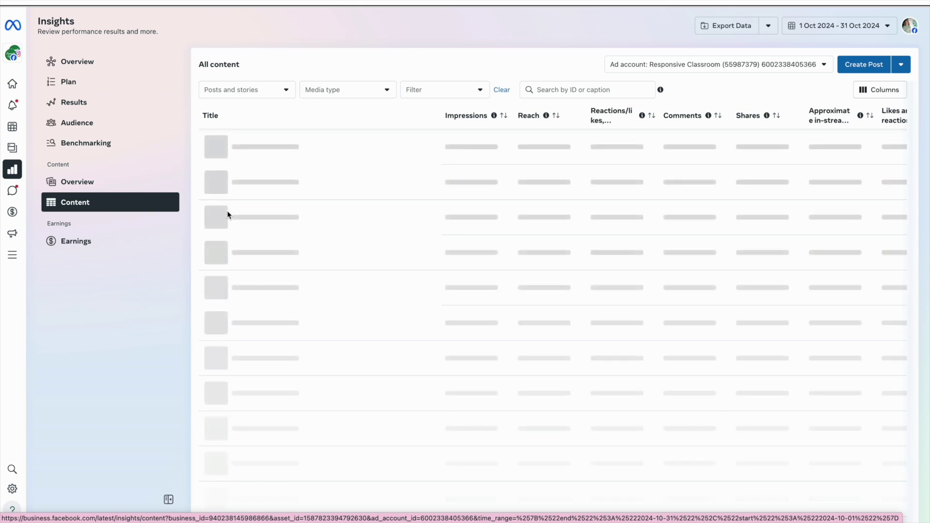
click(283, 91)
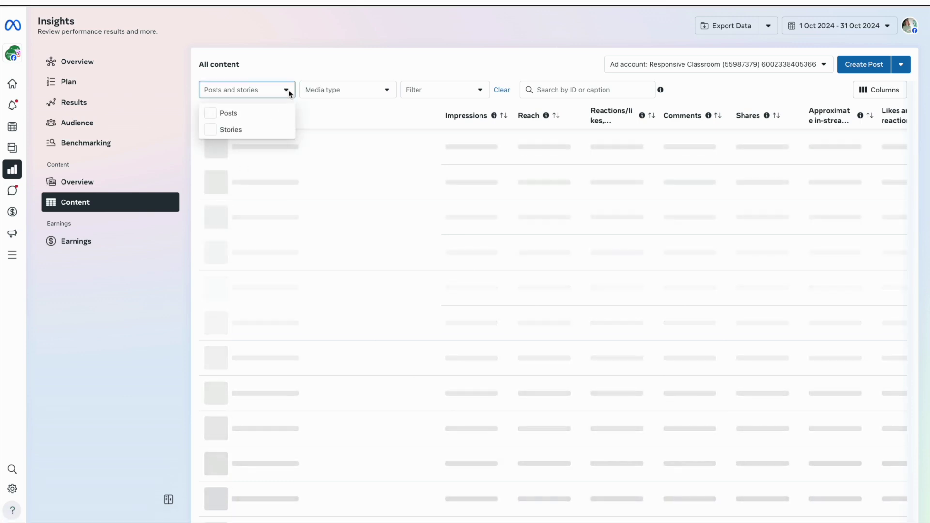
click(269, 113)
click(336, 94)
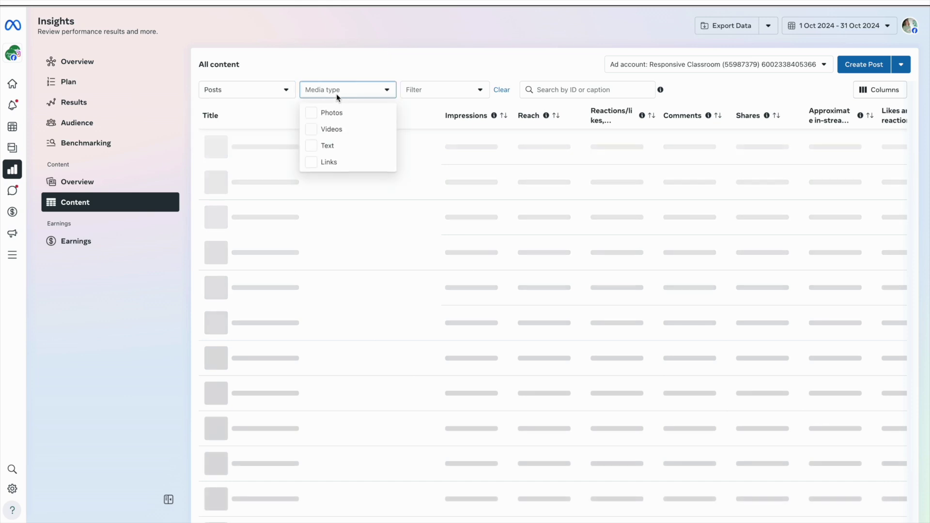
Filter the posts to the Organic marketing channel and the Facebook Feed placement
click(411, 92)
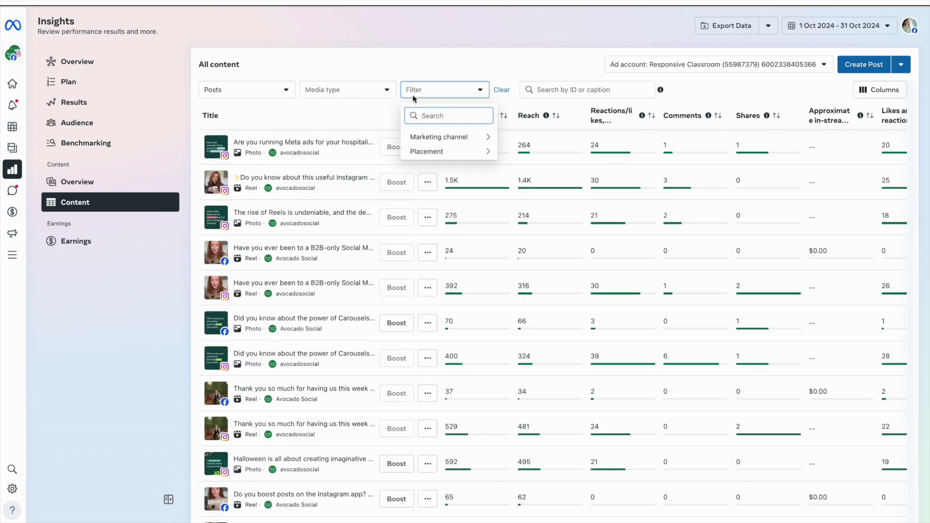
click(431, 137)
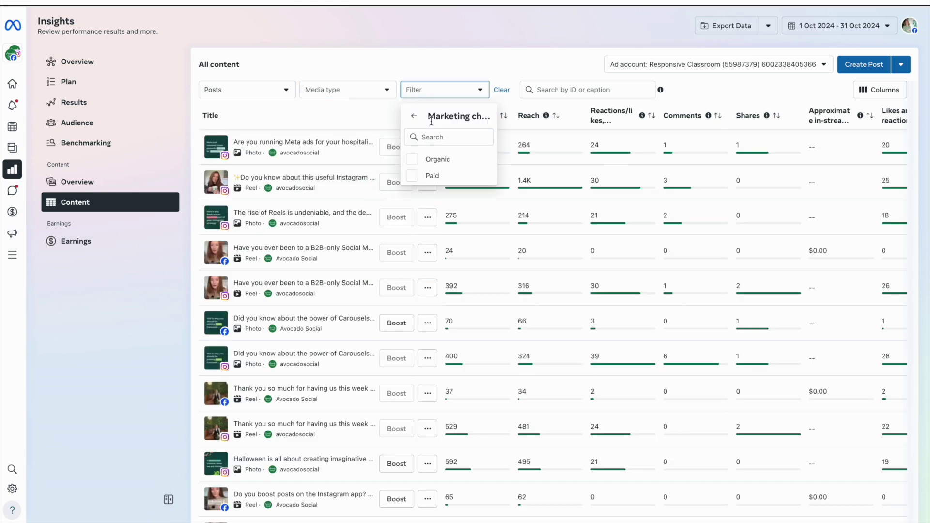
click(410, 164)
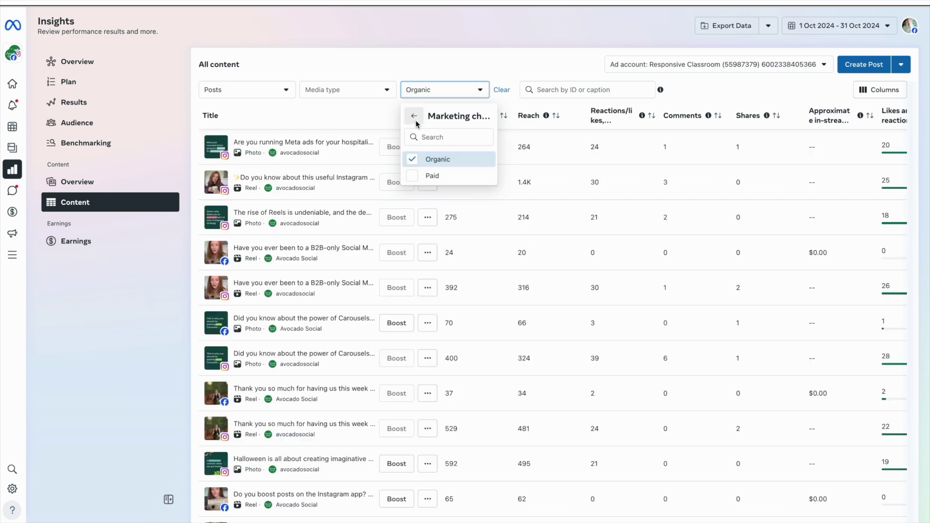
click(414, 115)
click(424, 154)
click(427, 160)
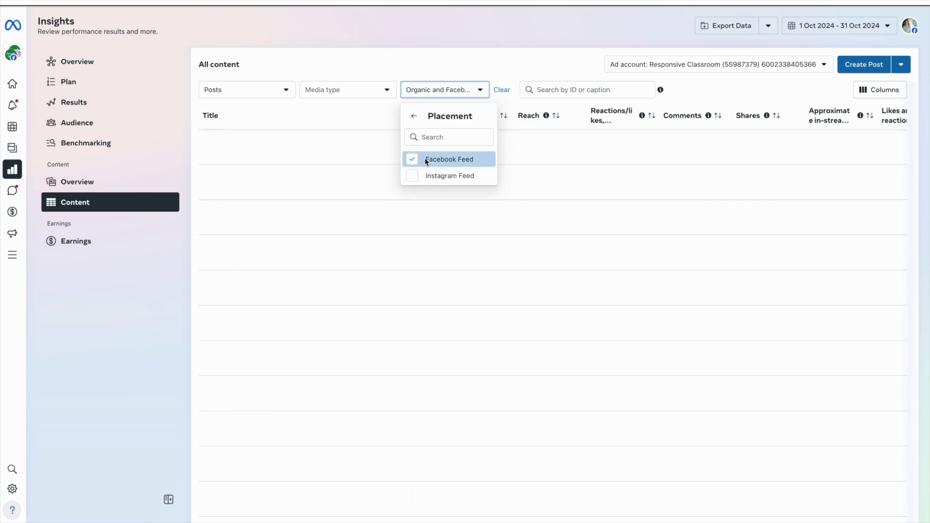
click(501, 67)
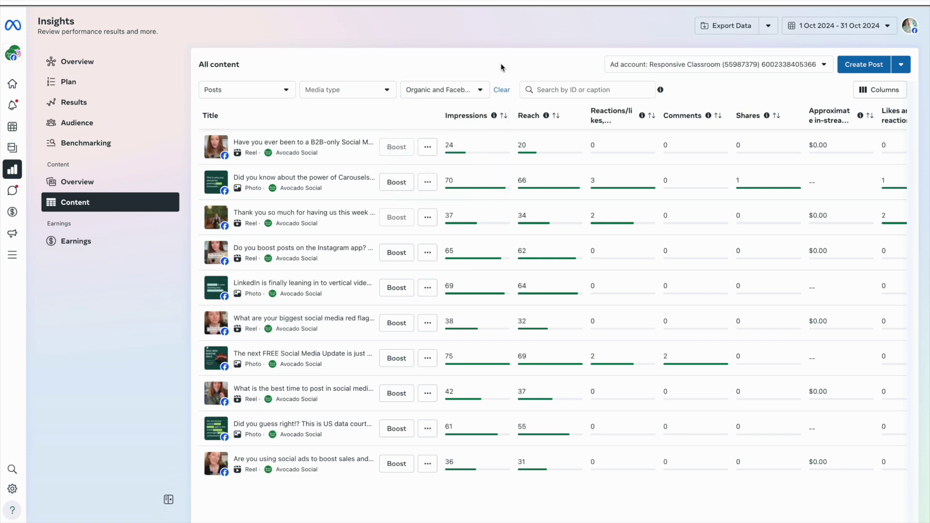
Sort the filtered posts by reach, highest first, and open the insights of the top-ranked post
click(553, 121)
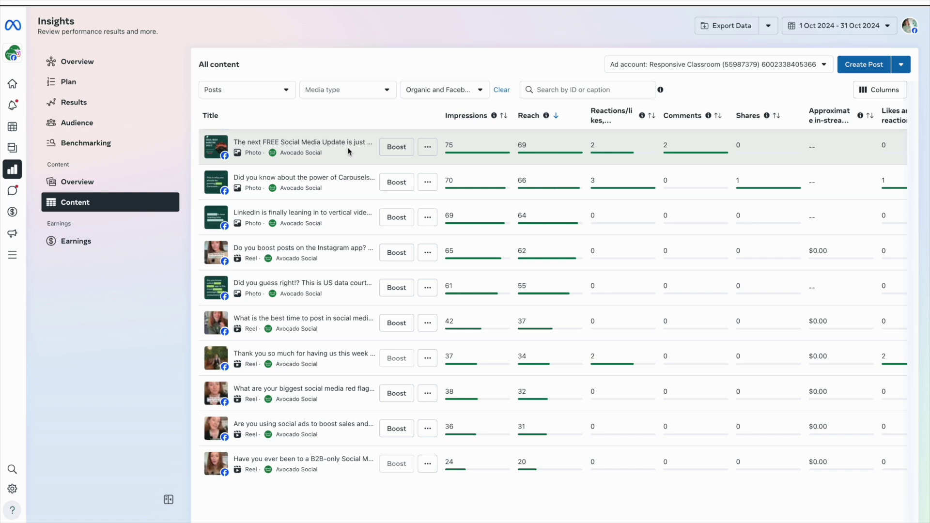
click(218, 150)
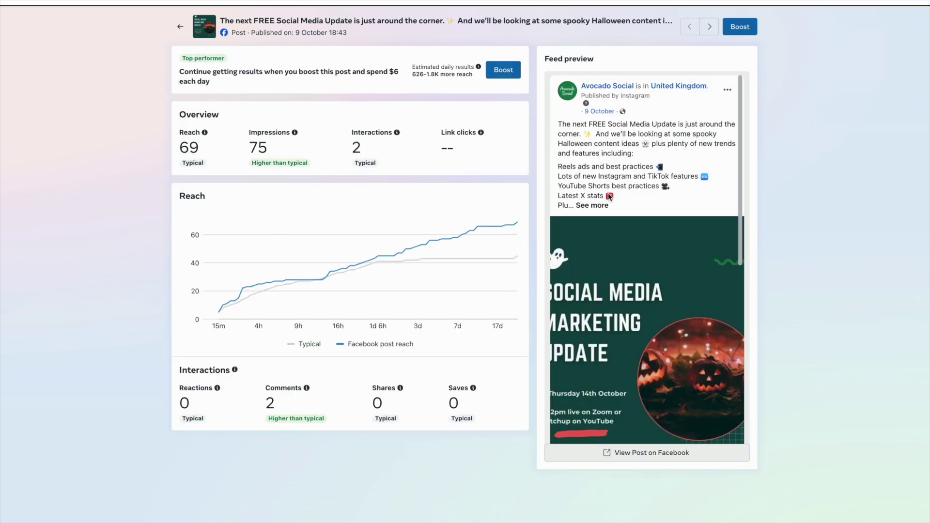
Examine the feed preview of the Social Media Update post, including its image, comments and caption
scroll(611, 258, down, 5)
click(620, 452)
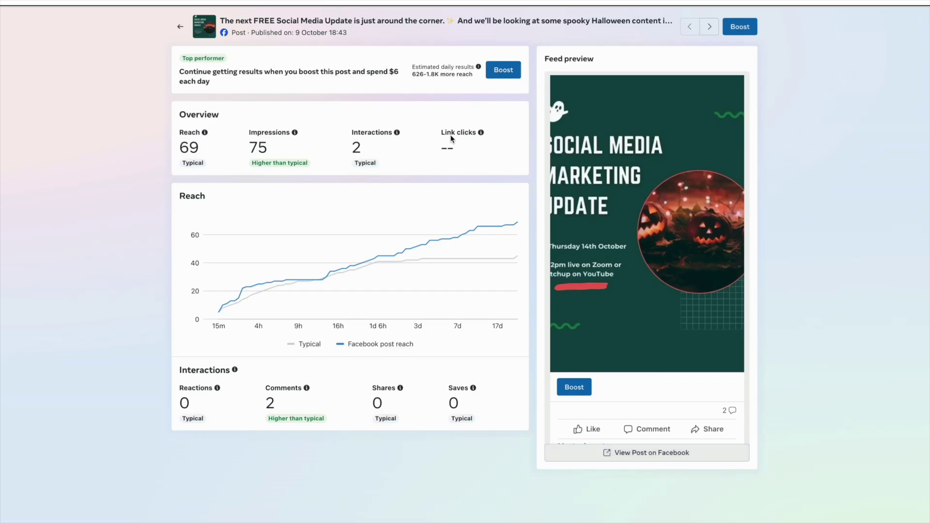
scroll(590, 229, down, 5)
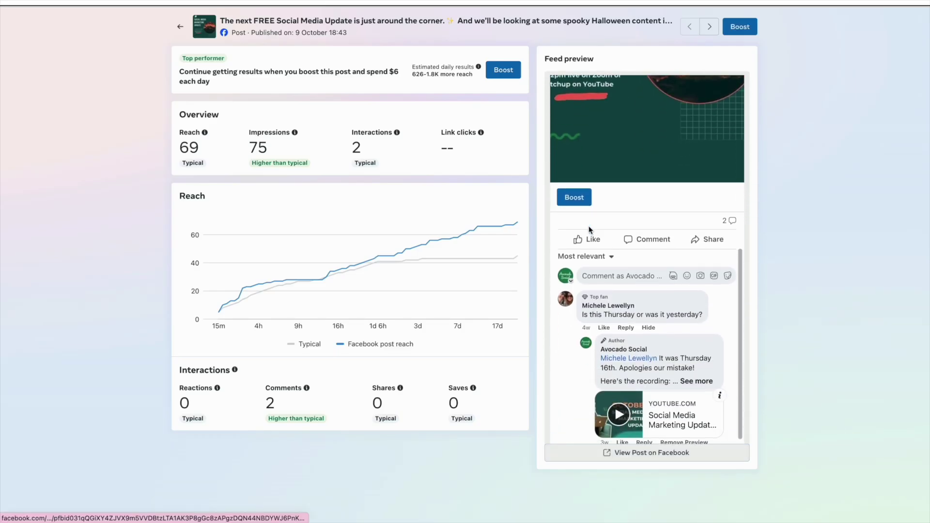
mouse_move(590, 230)
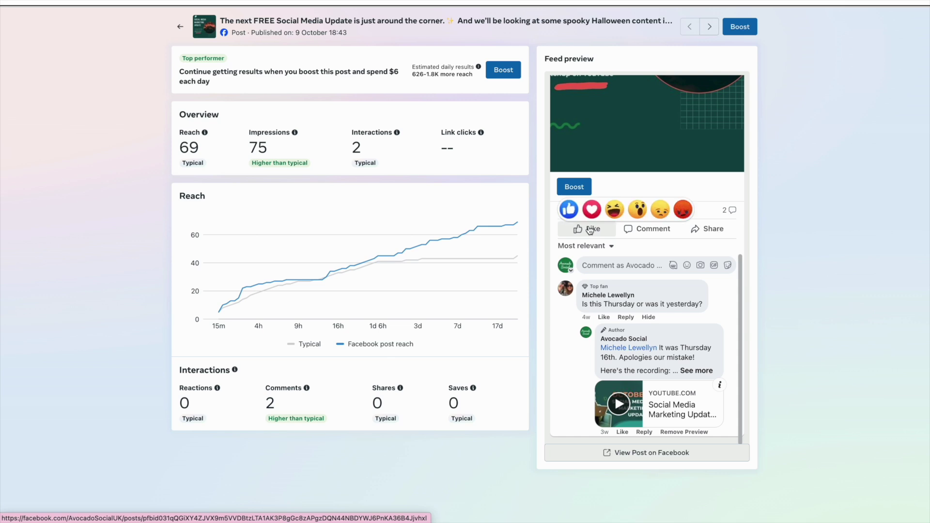
scroll(590, 230, up, 1)
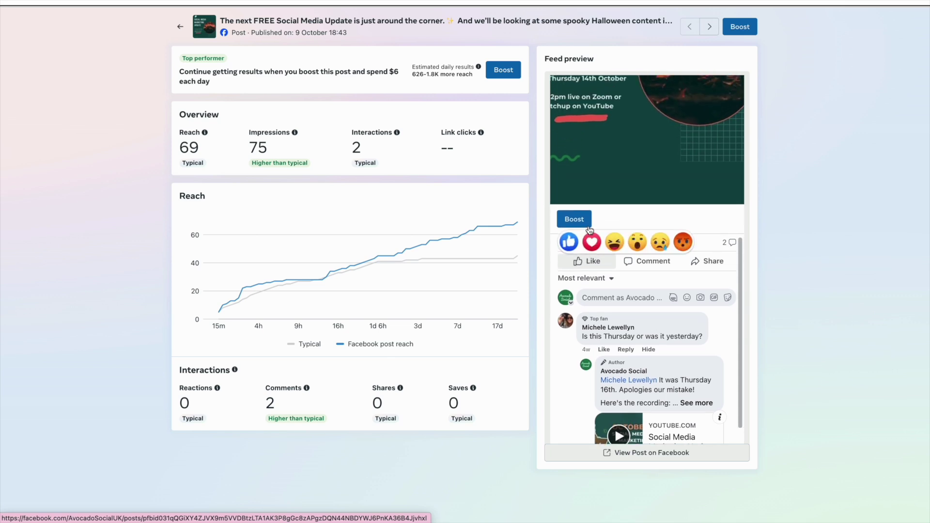
scroll(590, 229, up, 6)
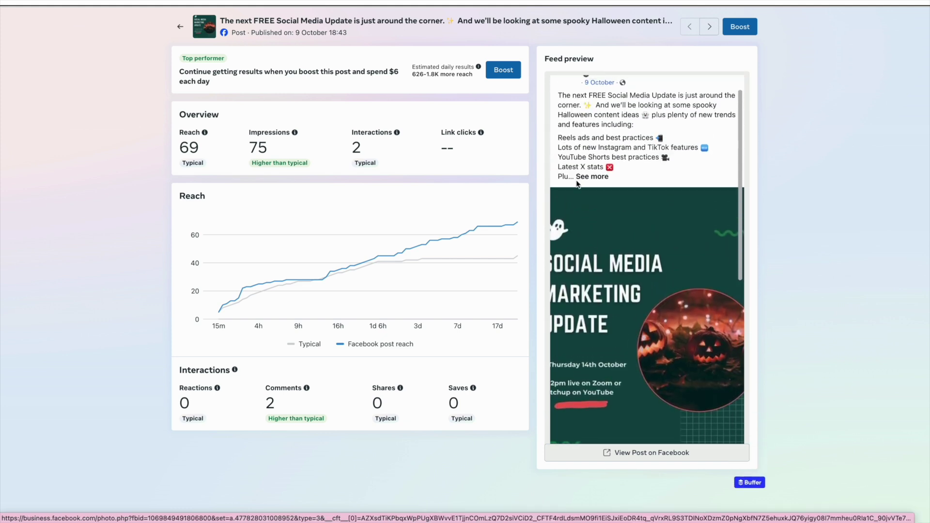
scroll(561, 107, up, 1)
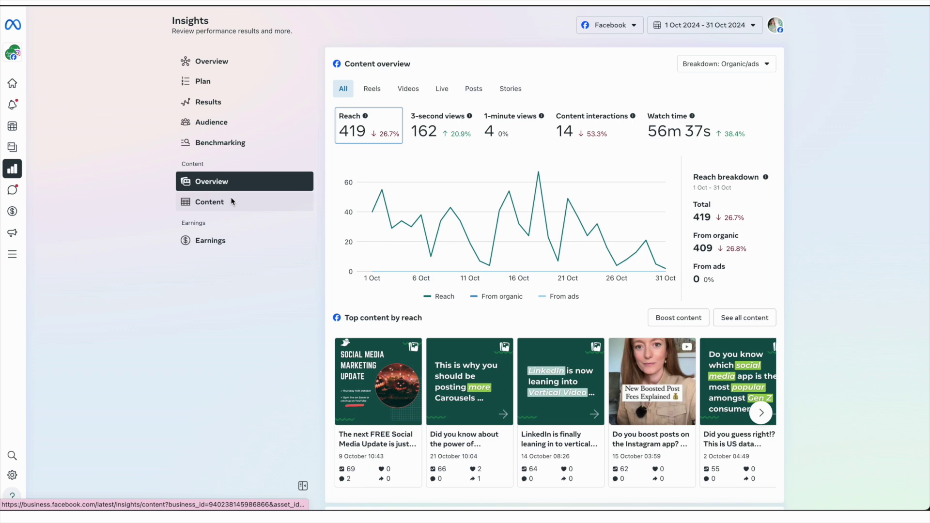
Show the table of all content for October 2024 and sort it by reach, lowest first
click(254, 201)
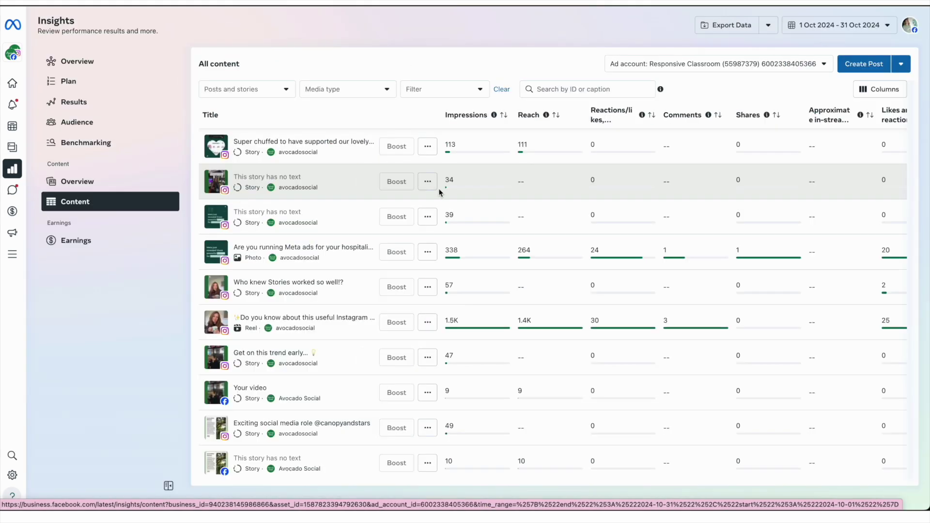
click(536, 116)
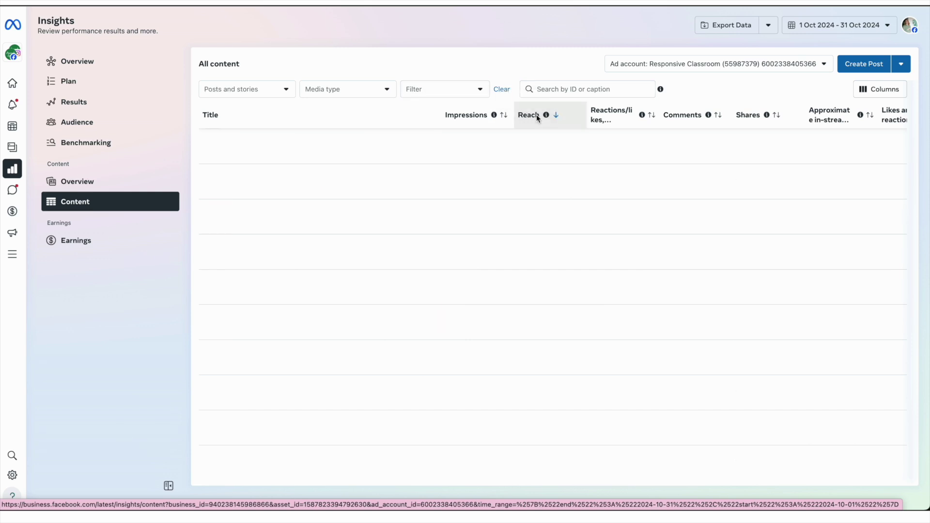
click(536, 115)
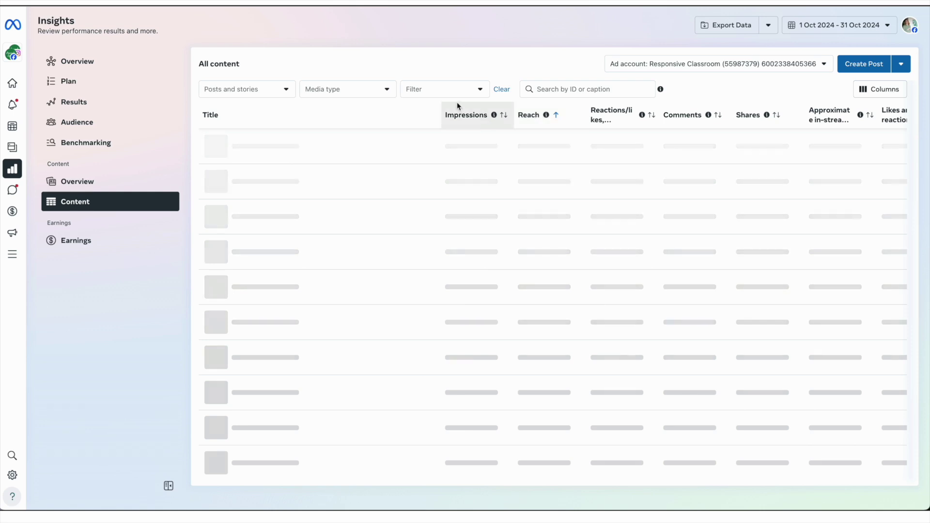
Filter the content to the Facebook Feed placement only and sort it by reach, highest first
click(444, 90)
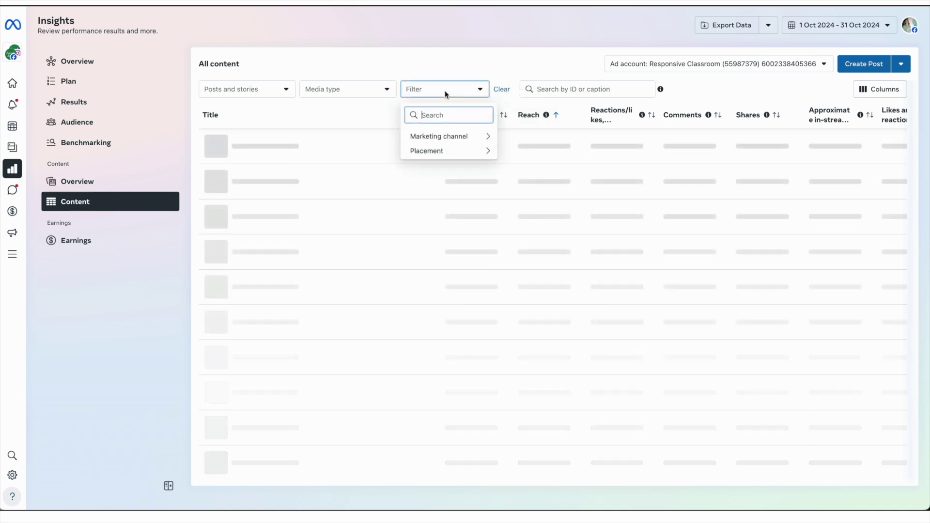
click(443, 150)
click(441, 173)
click(439, 162)
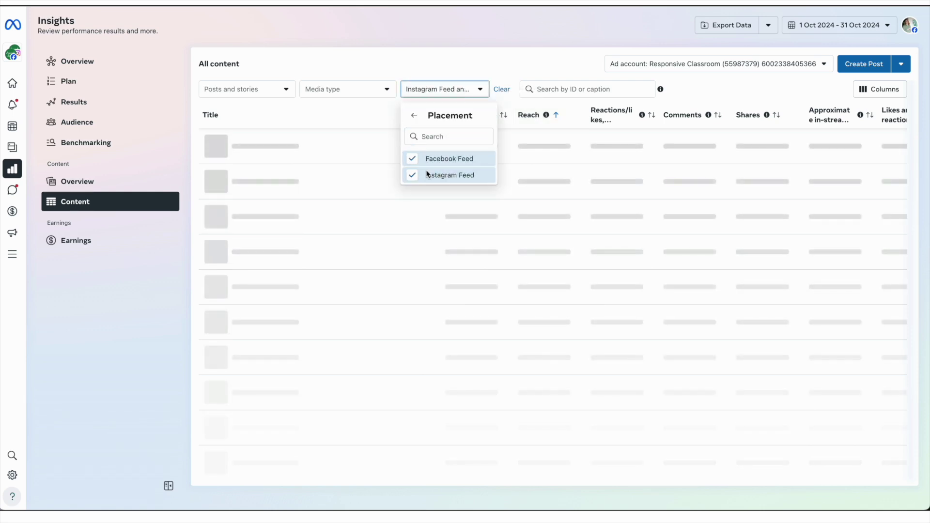
click(431, 173)
click(373, 120)
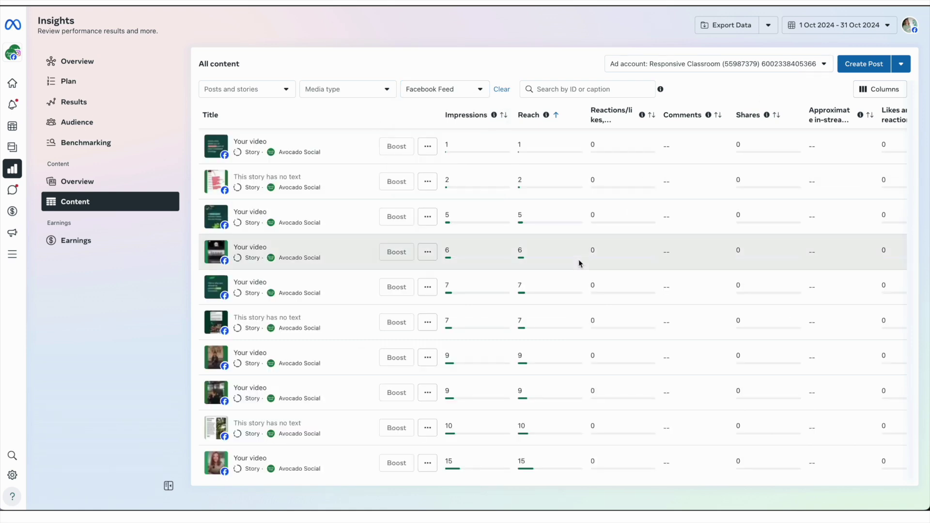
click(555, 116)
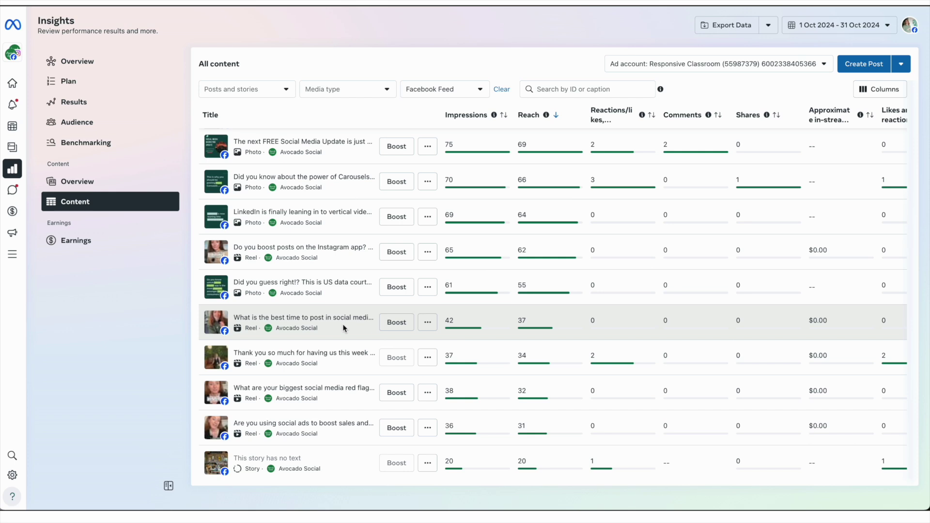
Review the reach, viewer activities, audience retention and interactions of the reel about the best time to post, then leave its insights
click(343, 328)
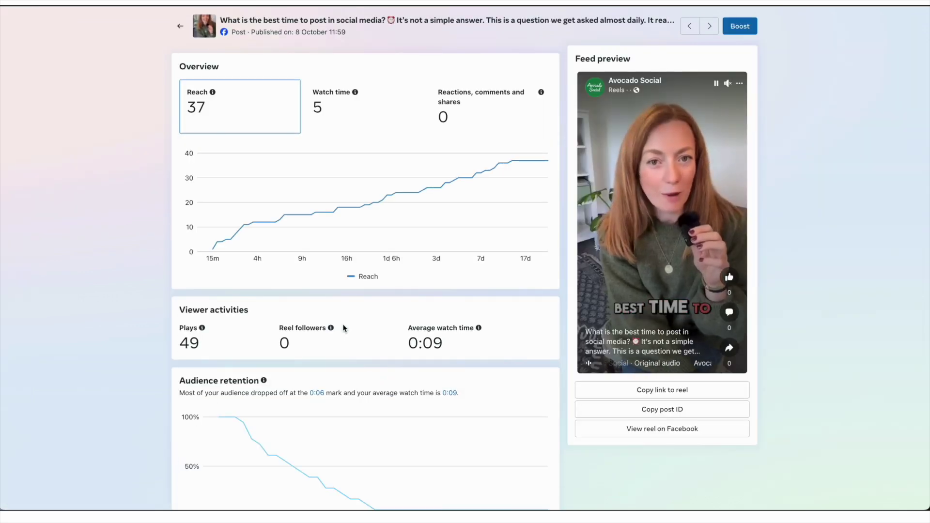
scroll(343, 328, down, 4)
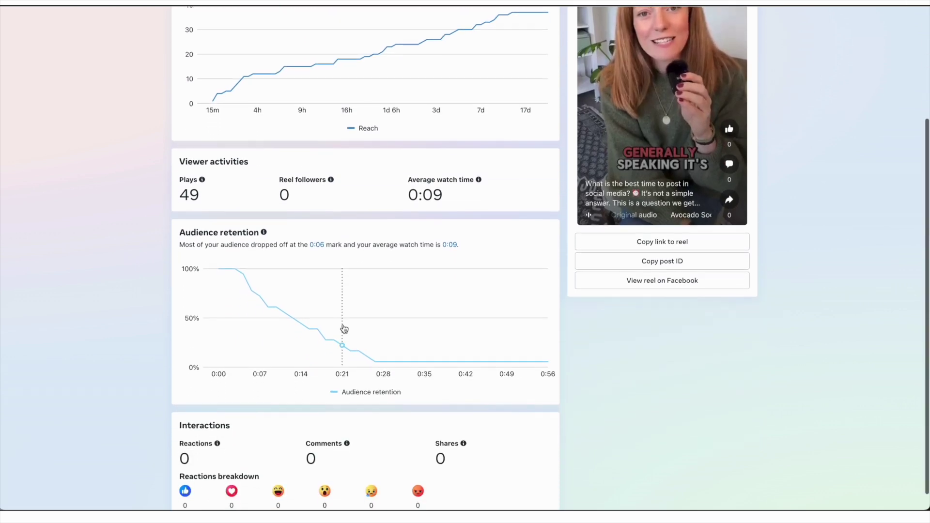
scroll(270, 154, up, 4)
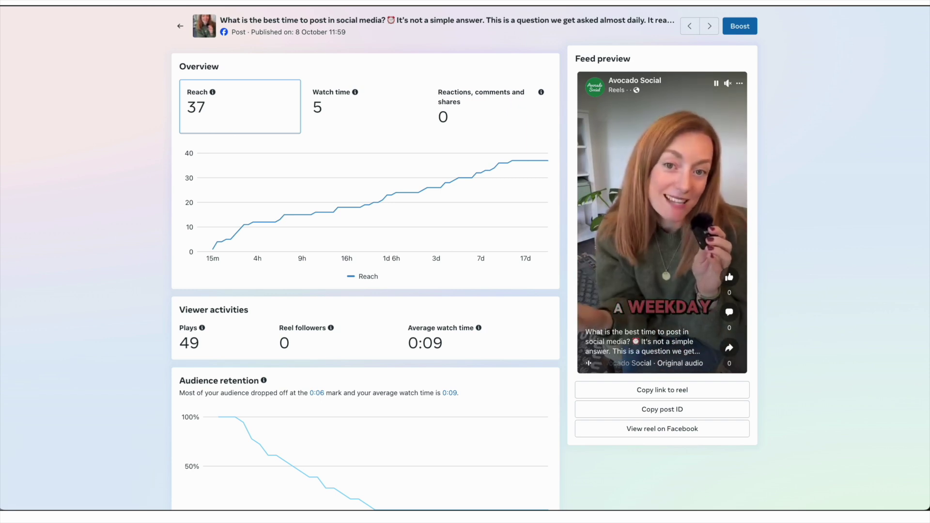
click(180, 26)
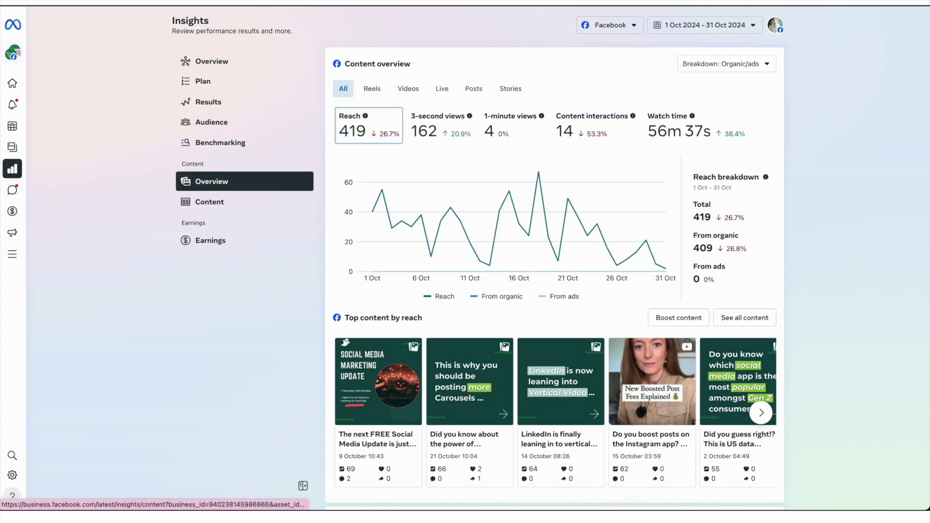
Compare the content overview metrics for reels, videos, live, posts and stories, ending on posts
click(385, 89)
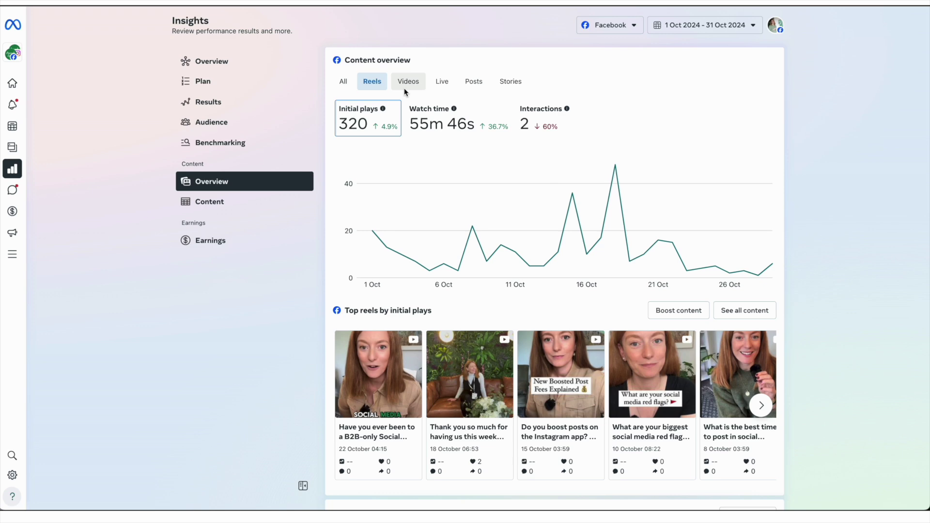
click(406, 91)
click(438, 82)
click(477, 80)
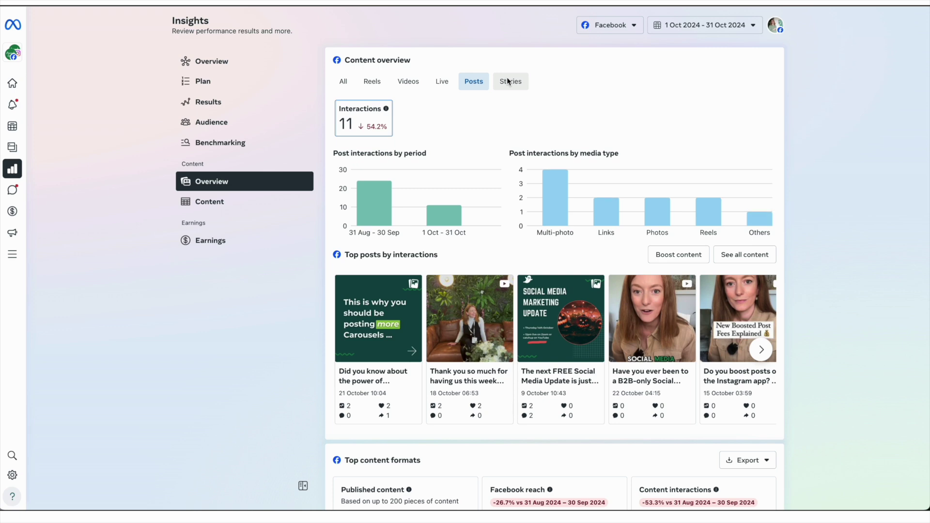
click(507, 80)
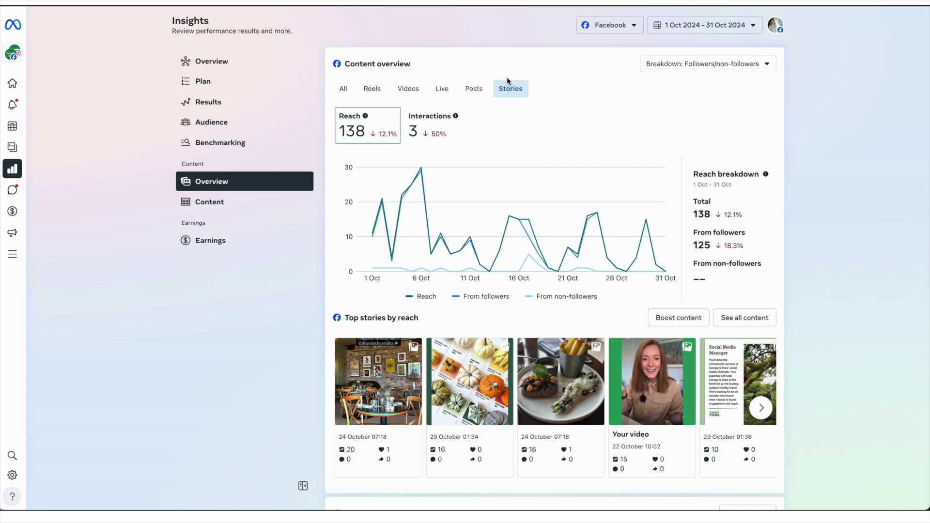
click(481, 89)
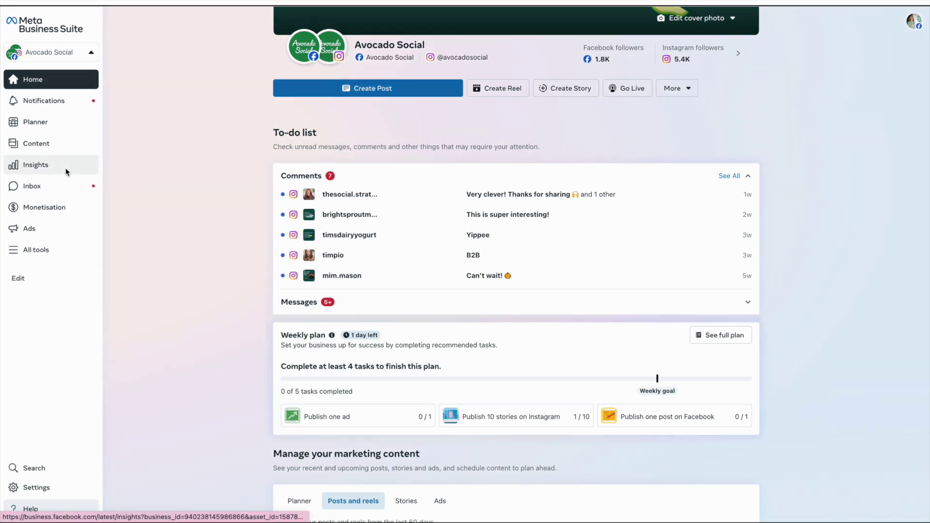
Open Insights, set the date range to 1–31 October 2024 and view the reach, visits and follows results
click(66, 168)
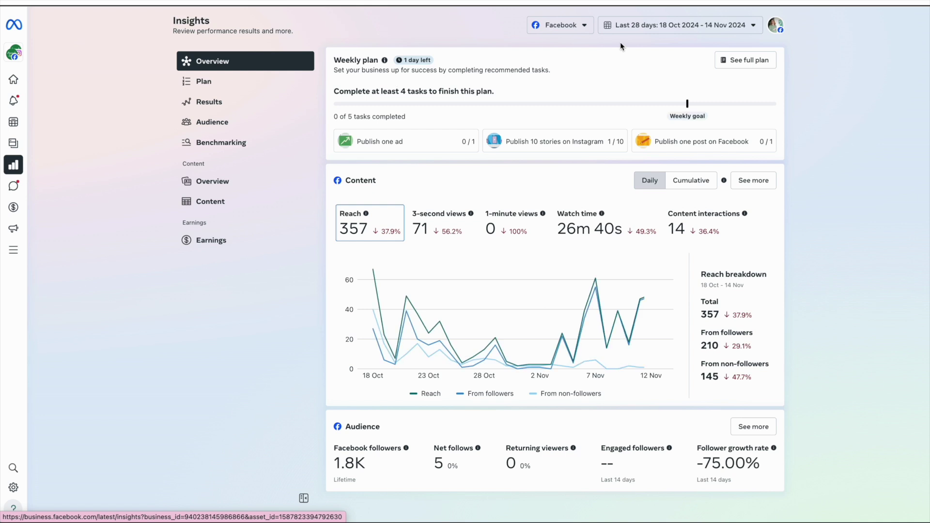
click(641, 26)
click(714, 81)
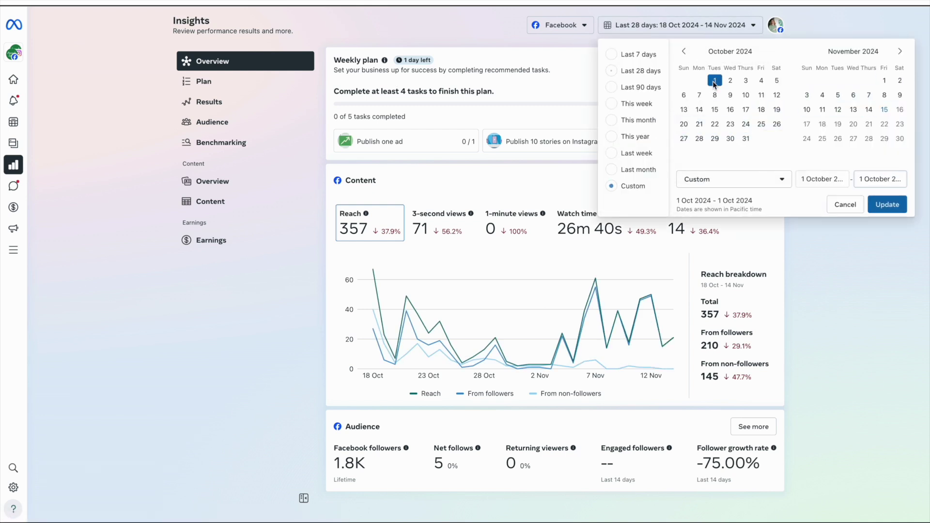
click(746, 139)
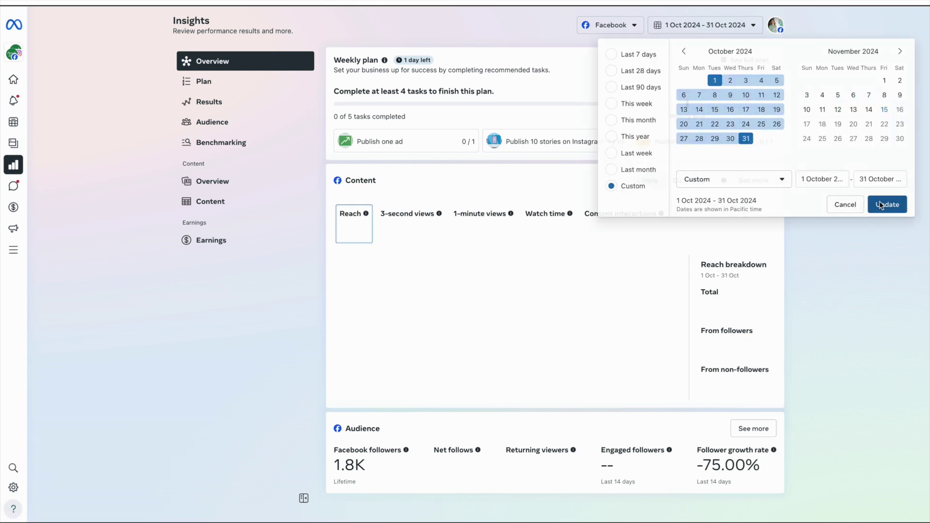
click(879, 202)
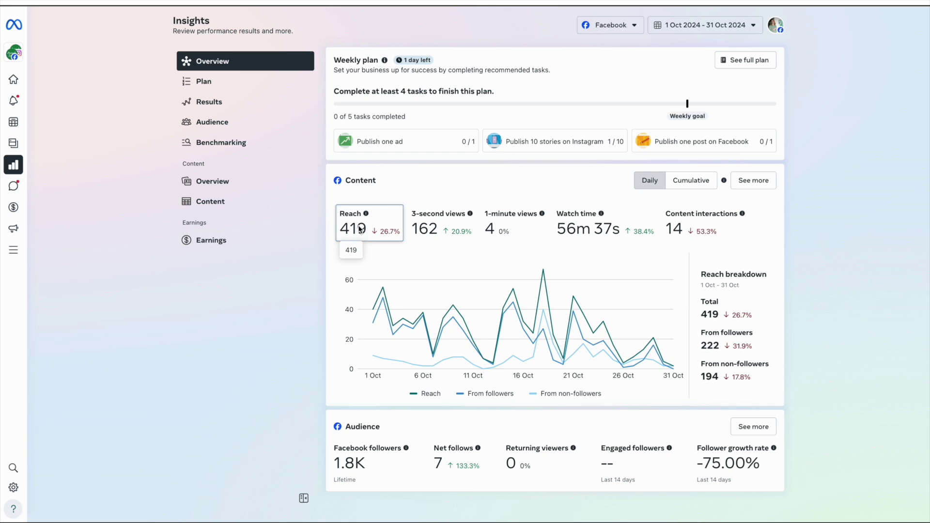
click(234, 101)
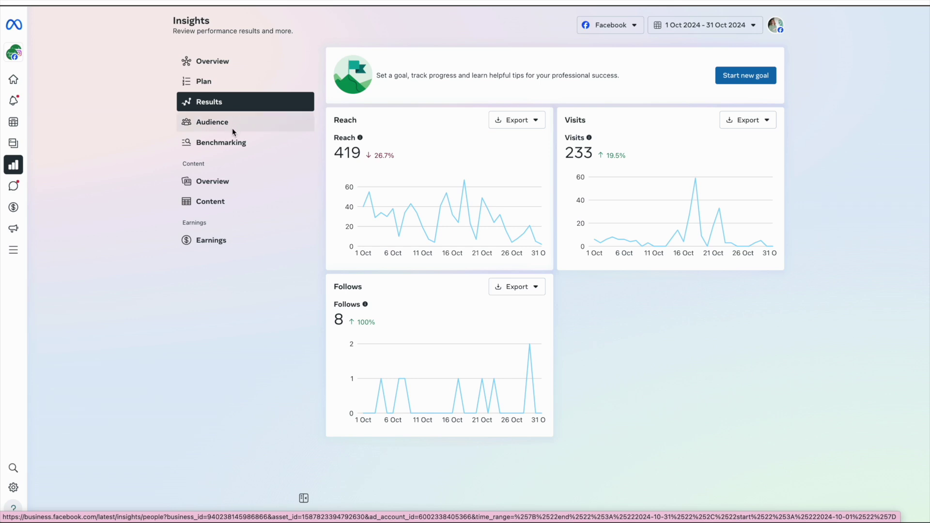
Show the October content table filtered to the Facebook Feed placement and look through the impressions and reach of its entries
click(226, 201)
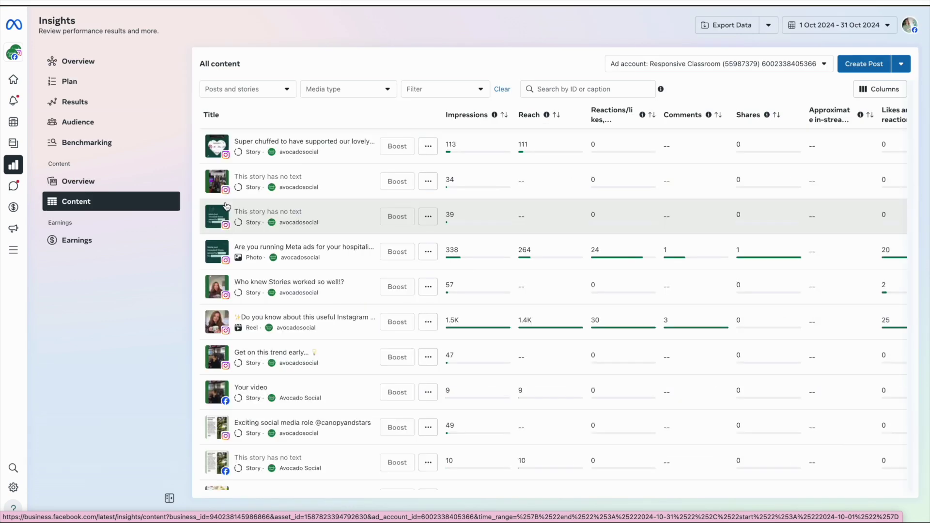
click(436, 92)
click(437, 151)
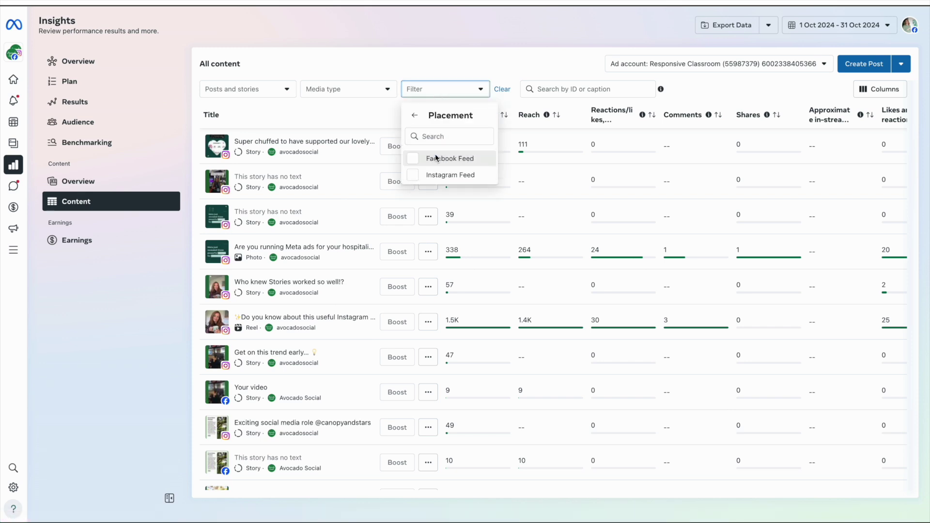
click(435, 161)
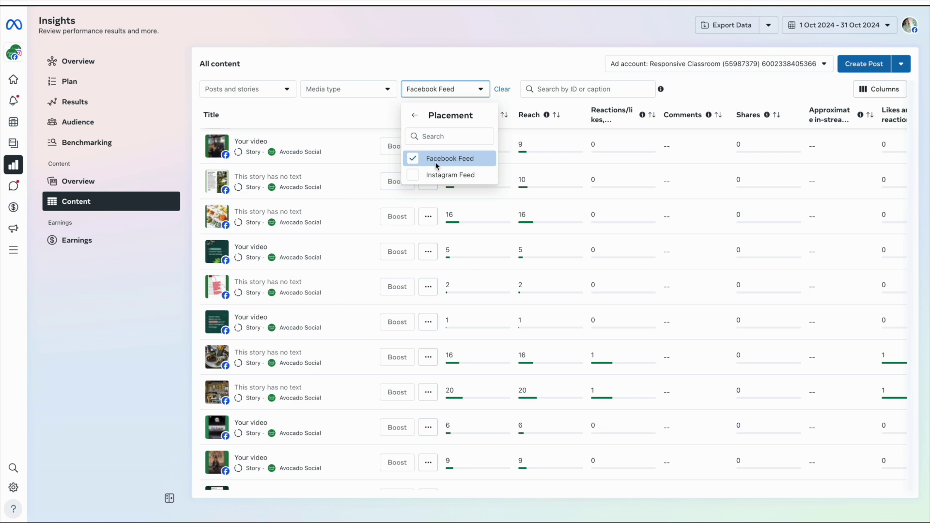
click(776, 95)
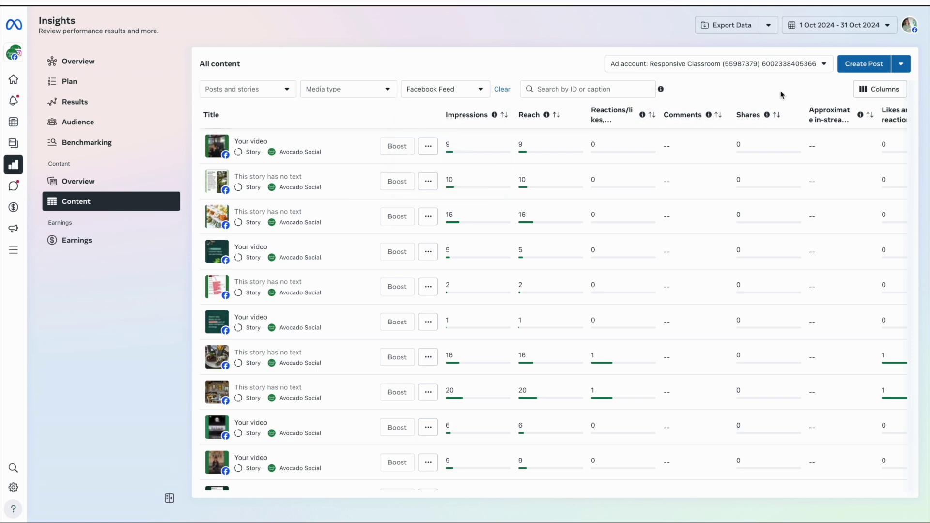
scroll(527, 228, down, 5)
scroll(527, 227, down, 5)
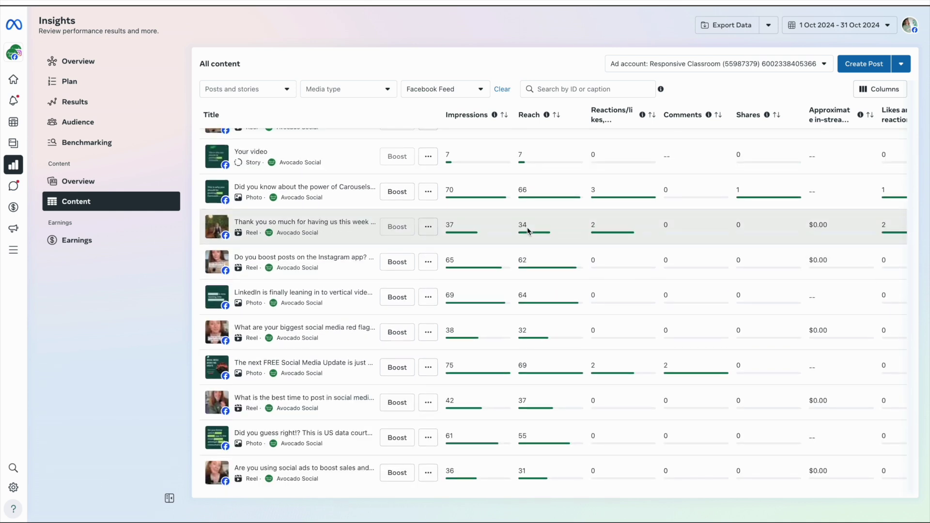
scroll(527, 228, up, 3)
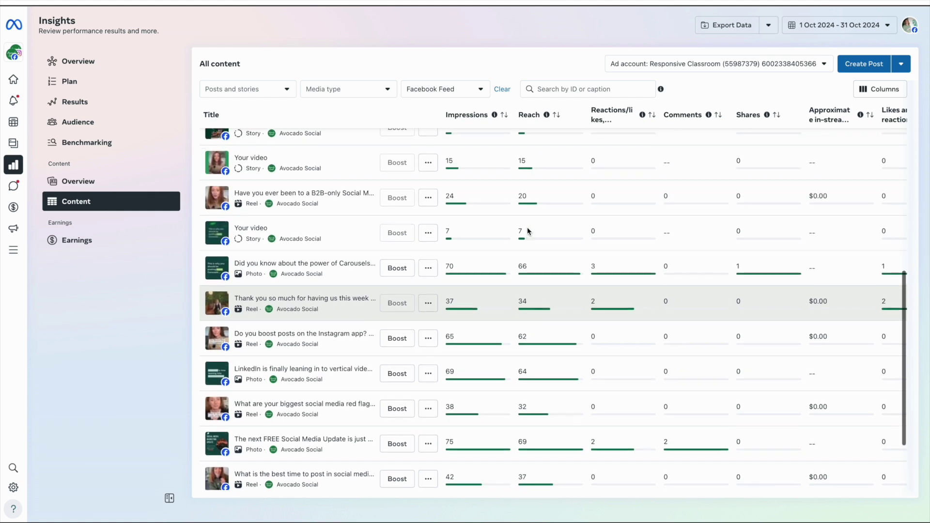
scroll(527, 231, up, 2)
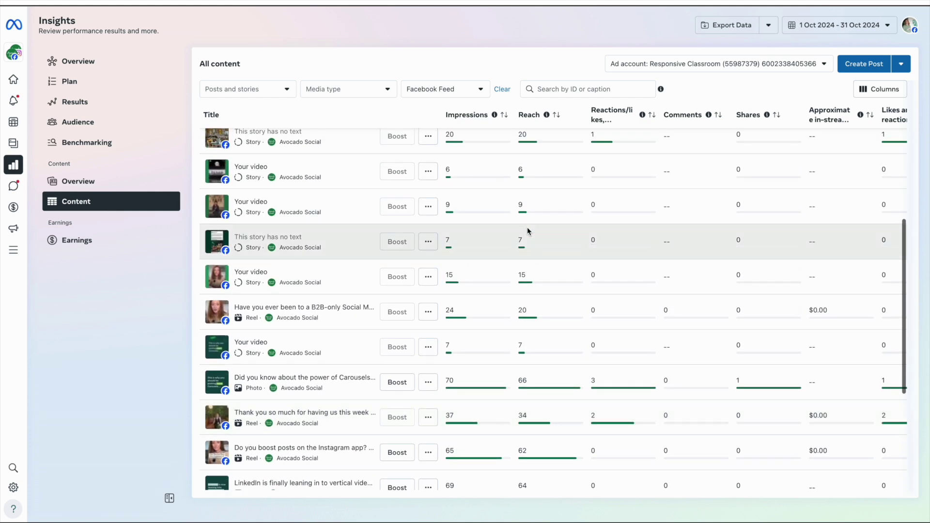
scroll(527, 231, up, 7)
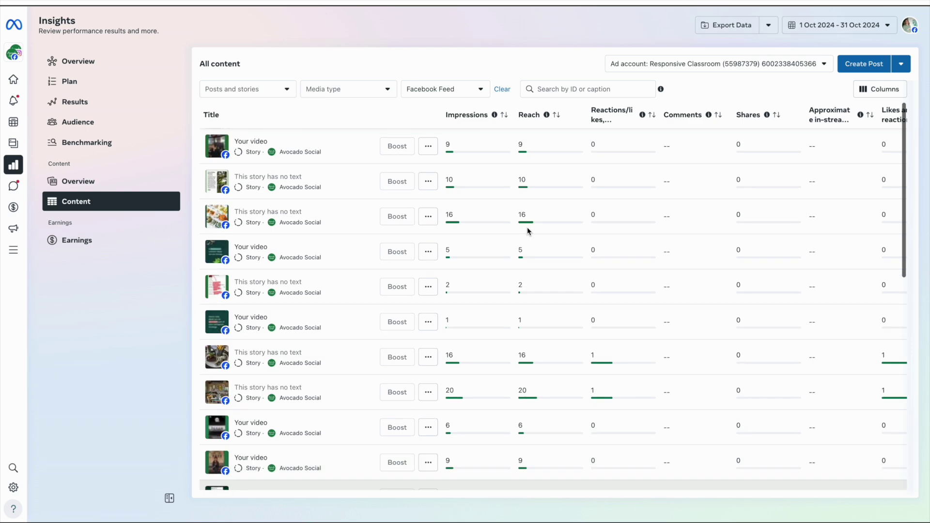